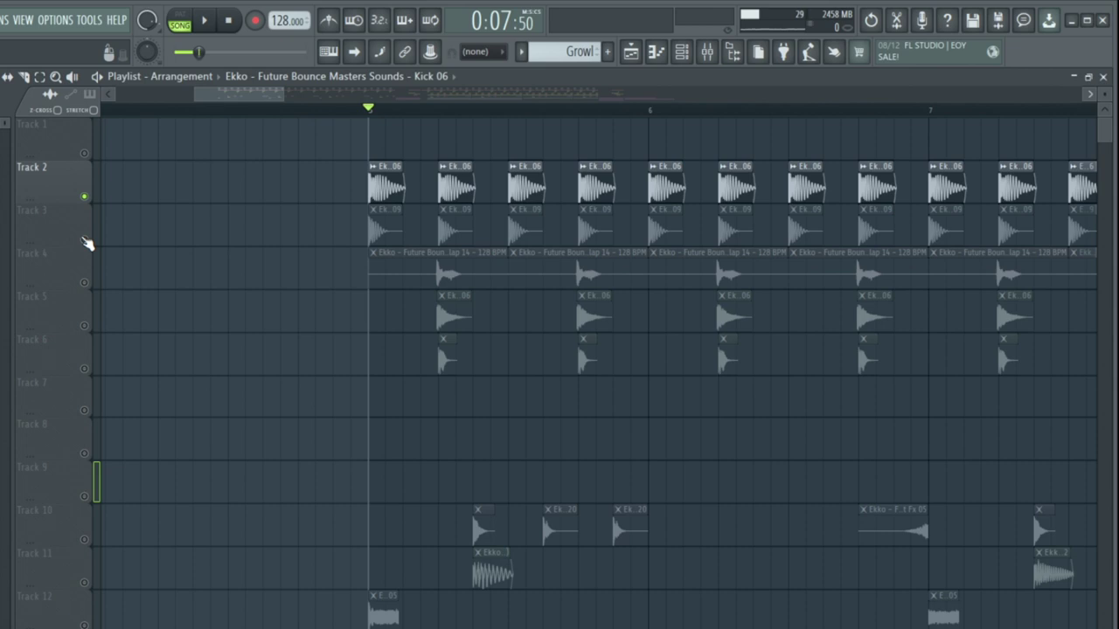
# - Play the drums, solo Tracks 3, 2, 4, 5 and 6 in turn, then re-enable Tracks 4–6
pyautogui.press('space')
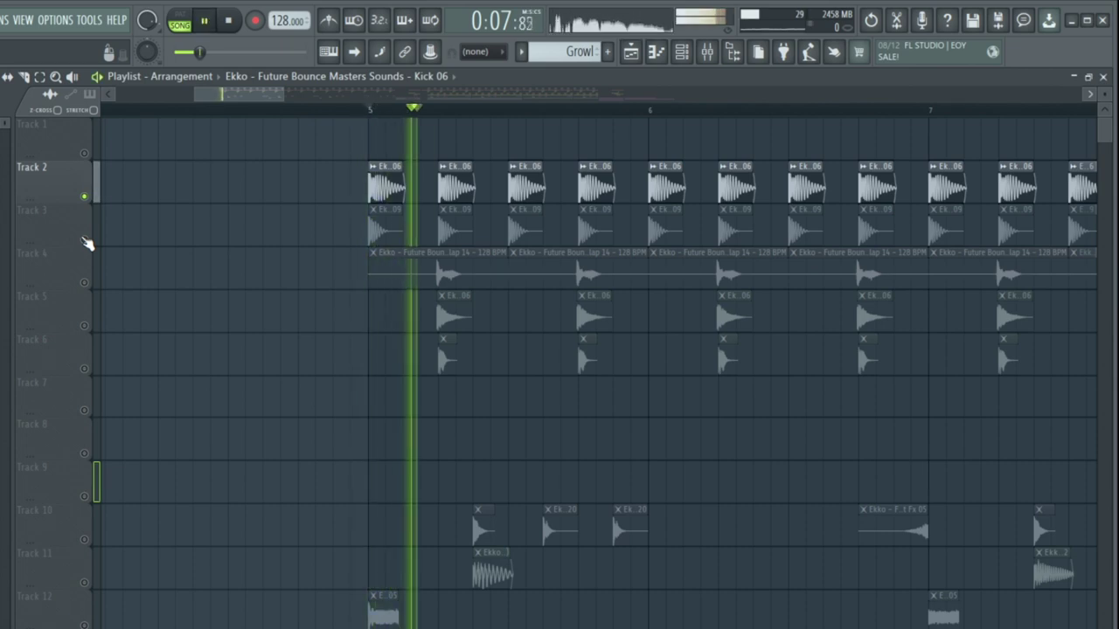
pyautogui.keyDown('ctrl'); pyautogui.click(84, 239); pyautogui.keyUp('ctrl')
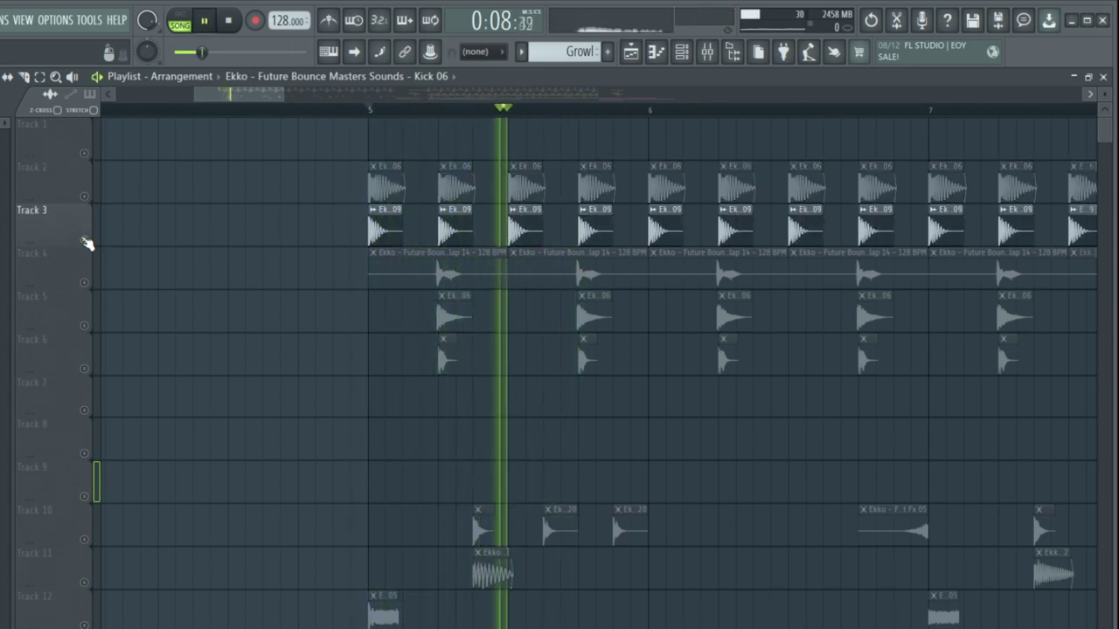
pyautogui.click(85, 197)
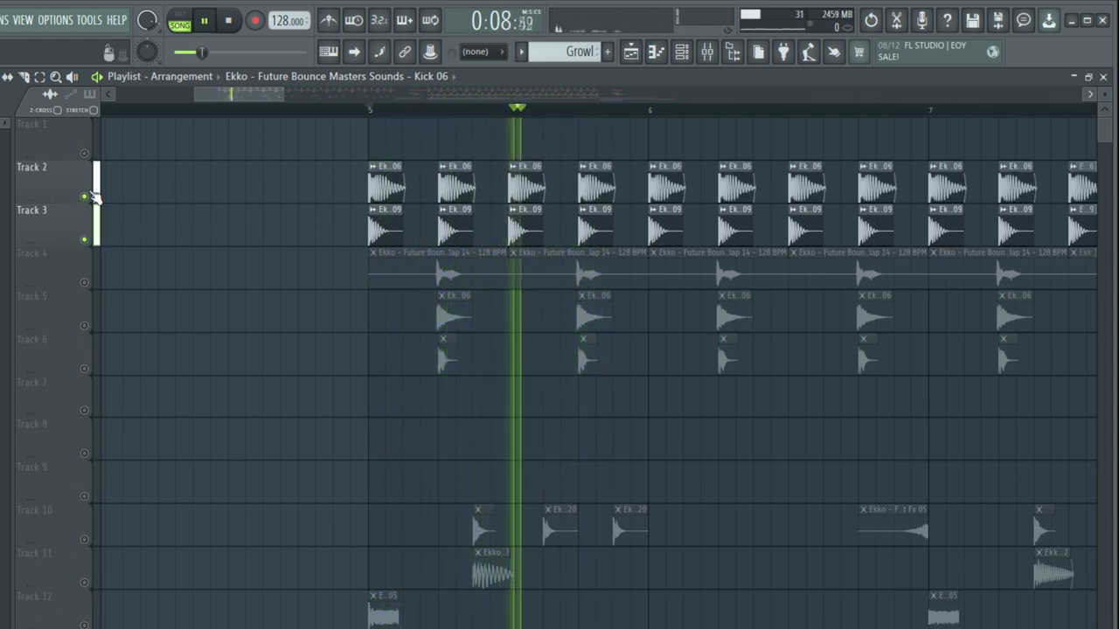
pyautogui.keyDown('ctrl'); pyautogui.click(84, 282); pyautogui.keyUp('ctrl')
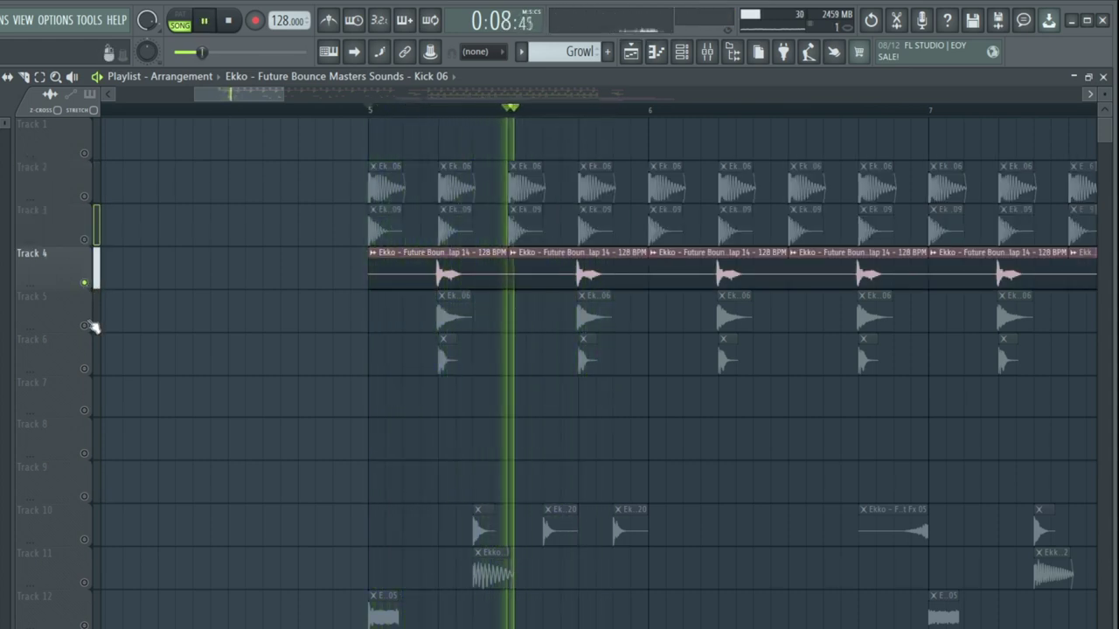
pyautogui.keyDown('ctrl'); pyautogui.click(84, 325); pyautogui.keyUp('ctrl')
pyautogui.keyDown('ctrl'); pyautogui.click(84, 368); pyautogui.keyUp('ctrl')
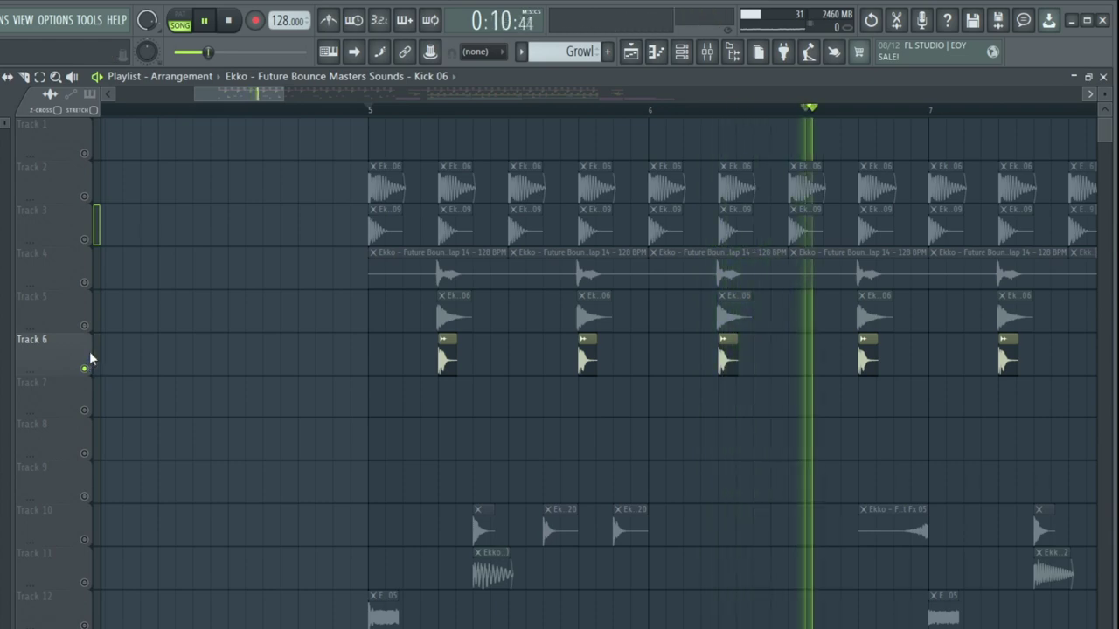
pyautogui.moveTo(85, 364); pyautogui.dragTo(86, 283)
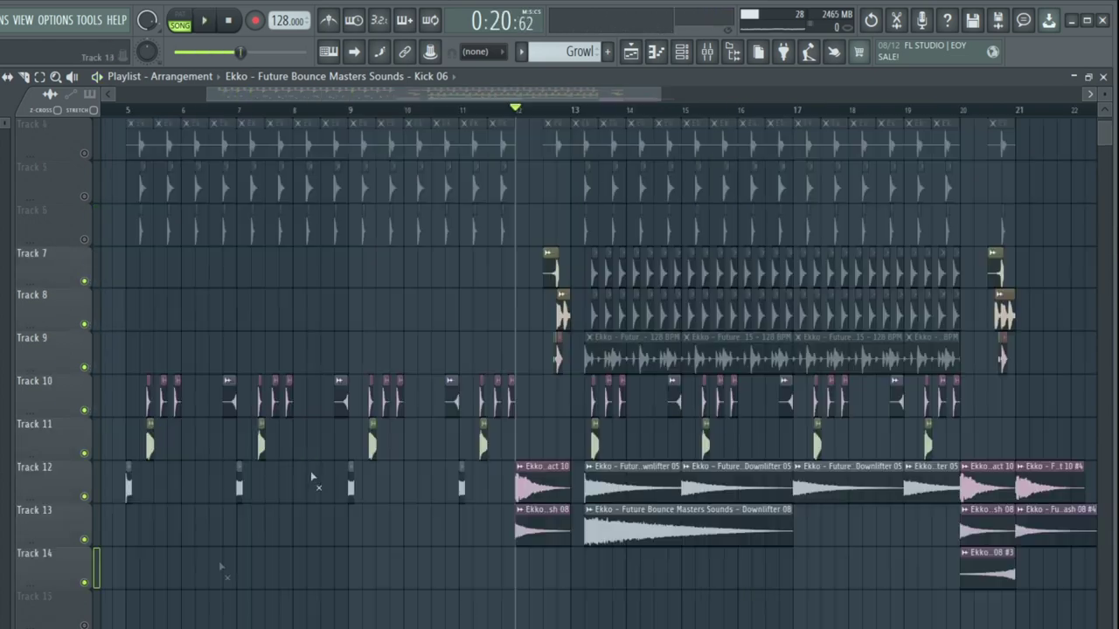
# - Play the drums and FX arrangement and jump playback to bar 12
pyautogui.moveTo(583, 96)
pyautogui.mouseDown()
pyautogui.moveTo(541, 97)
pyautogui.moveTo(592, 96)
pyautogui.mouseUp()
pyautogui.press('space')
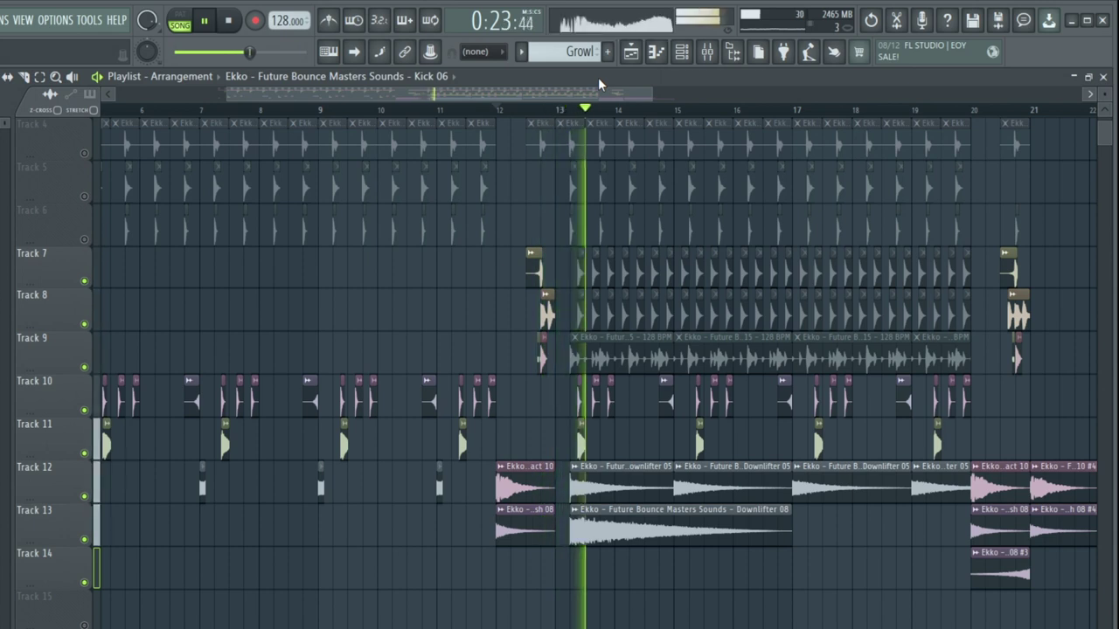
pyautogui.moveTo(597, 93); pyautogui.dragTo(615, 94)
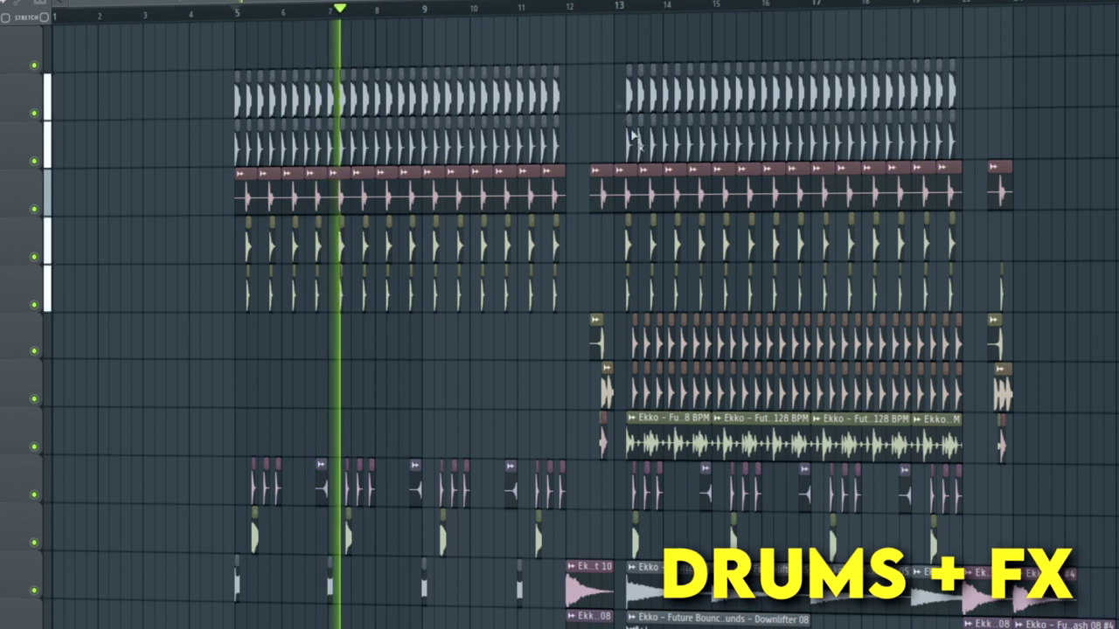
pyautogui.click(568, 9)
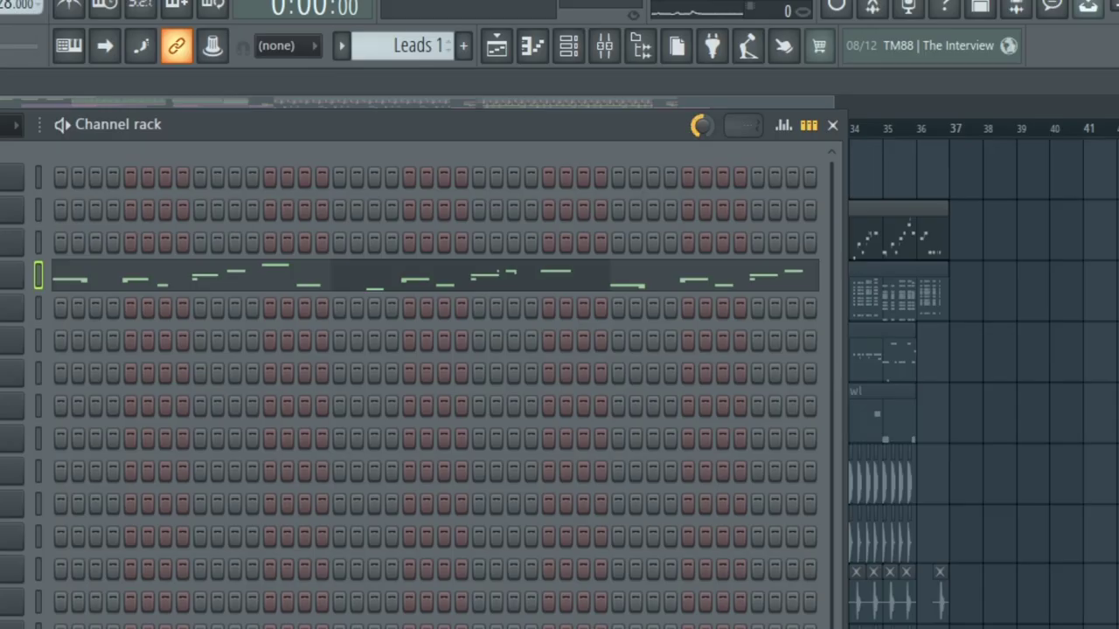
# - Open the Lead Layer channel's notes in the Piano roll
pyautogui.click(706, 276)
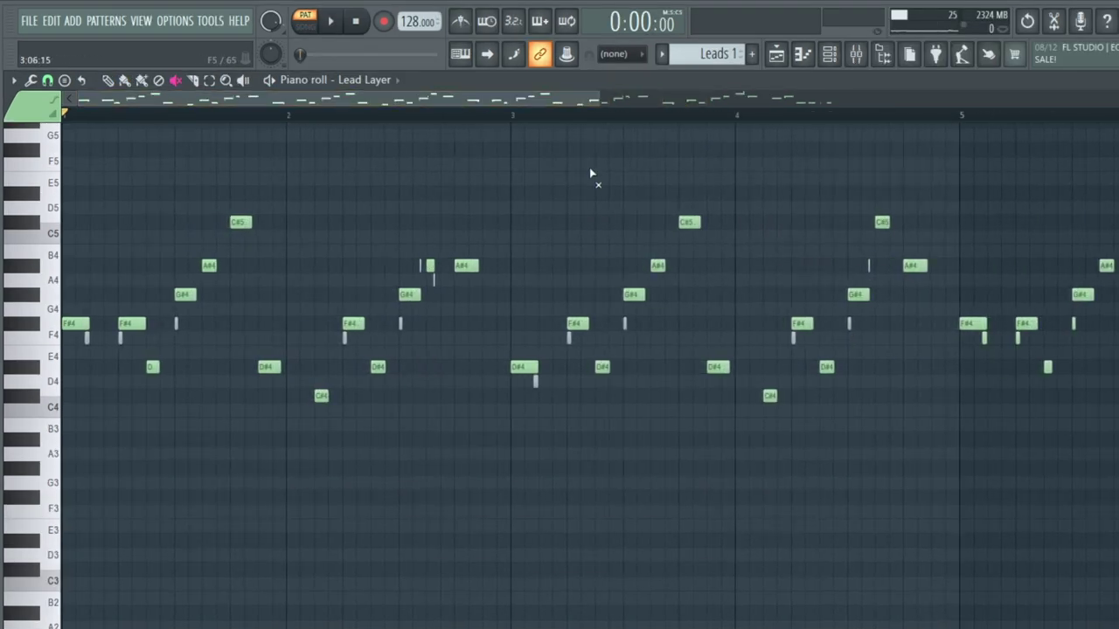
# - Play the lead melody in the piano roll, stop it, and close the editor
pyautogui.press('space')
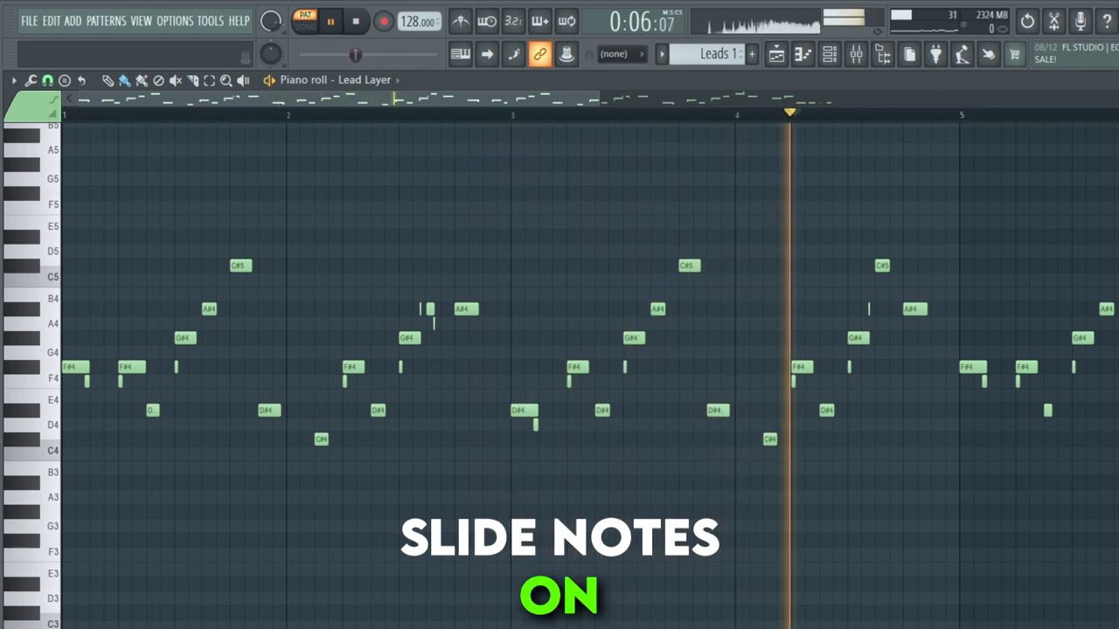
pyautogui.press('space')
pyautogui.scroll(-2, 524, 232)
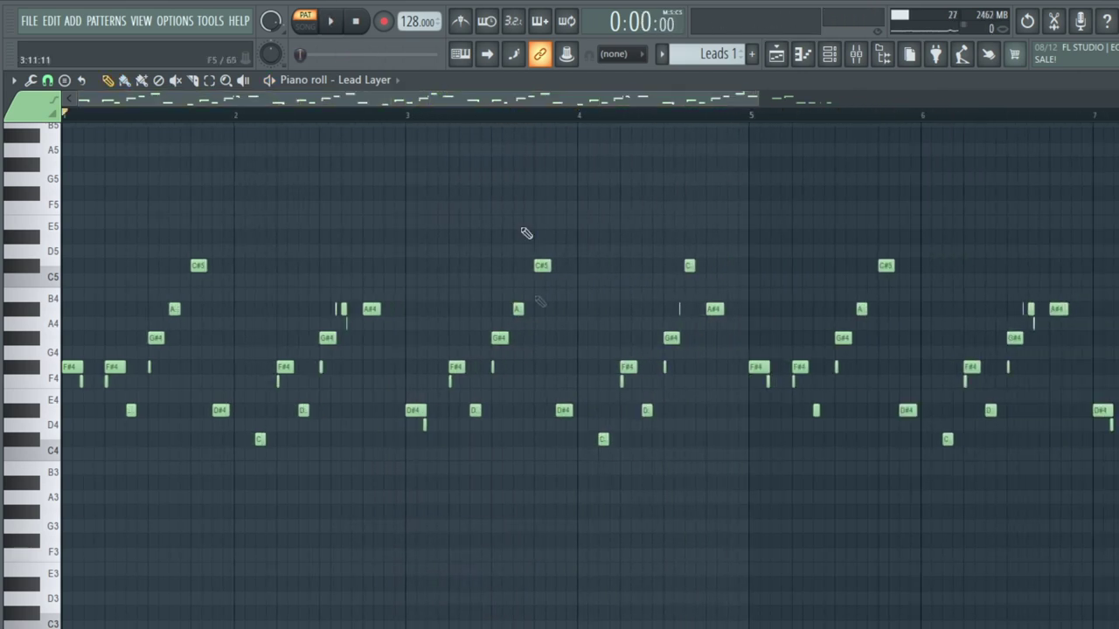
pyautogui.scroll(3, 524, 233)
pyautogui.press('F7')
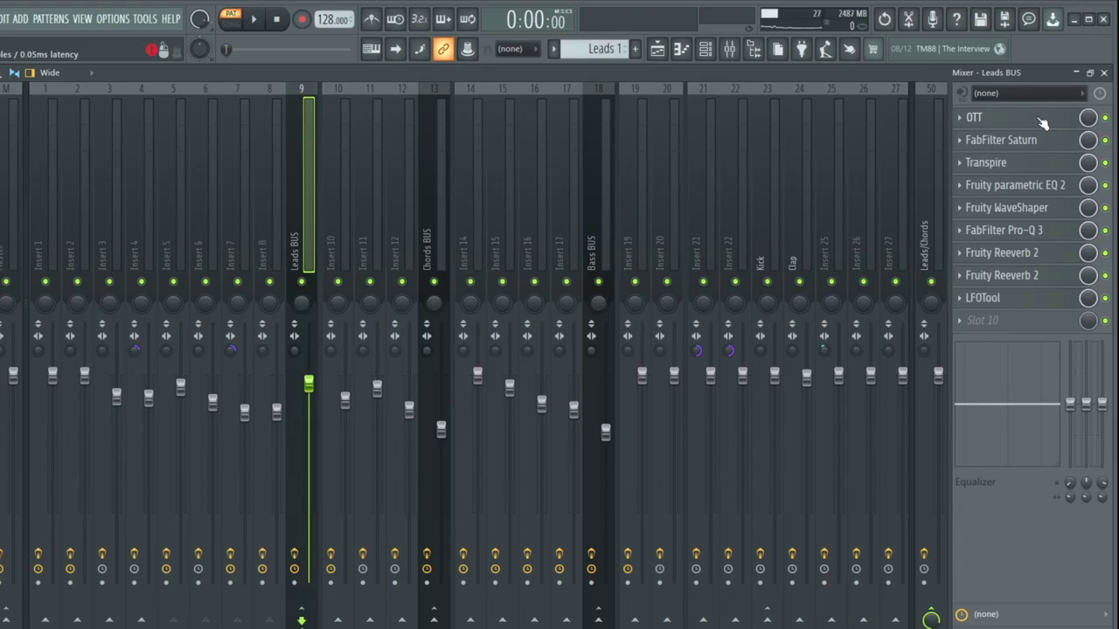
# - Open each Leads BUS effect in turn, from OTT through Pro-Q 3 and both Reeverb 2s to LFOTool
pyautogui.click(1042, 124)
pyautogui.click(1044, 141)
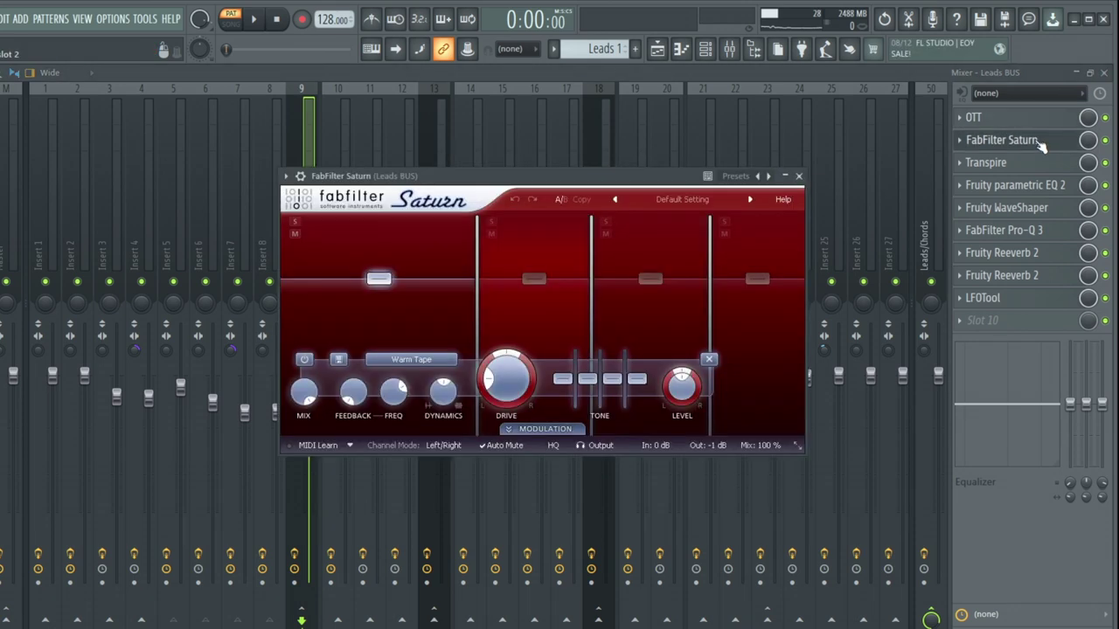
pyautogui.click(1040, 164)
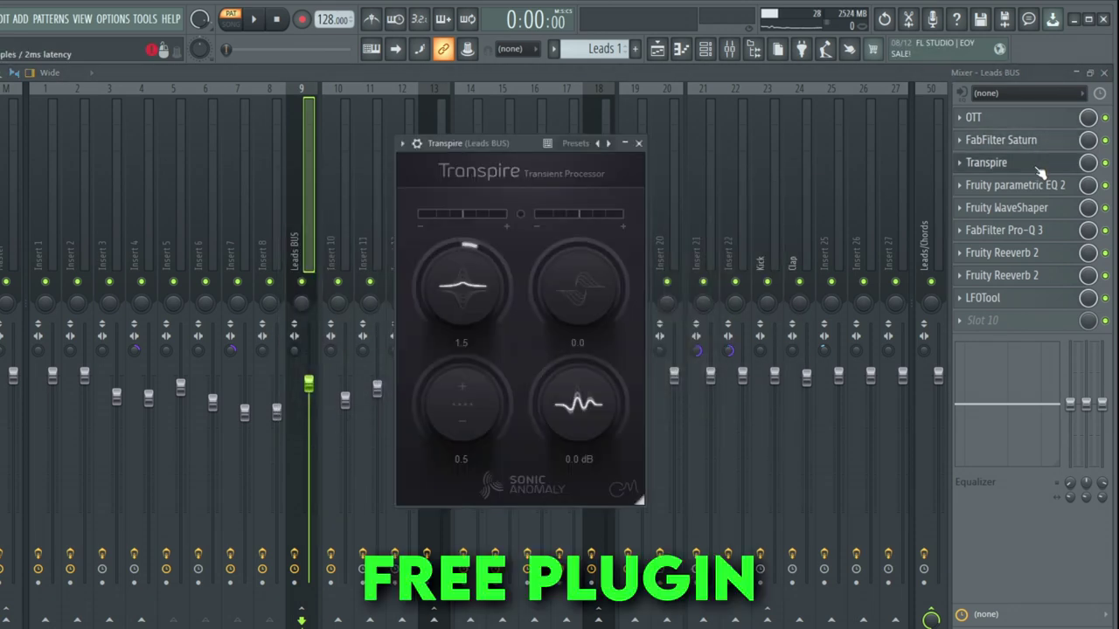
pyautogui.click(1039, 188)
pyautogui.click(1040, 208)
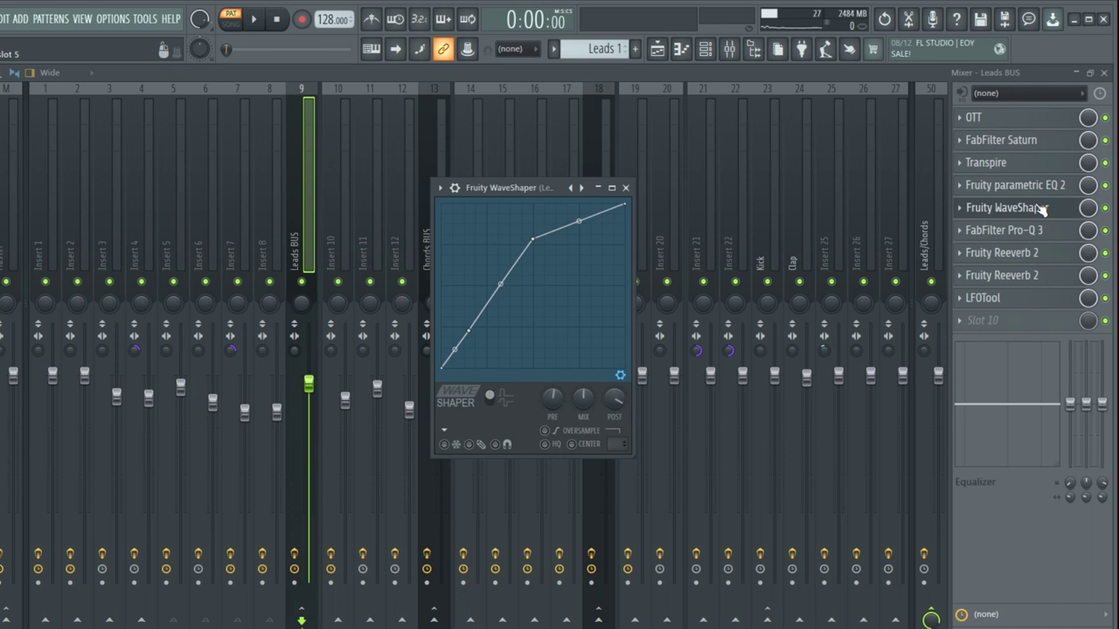
pyautogui.click(1040, 230)
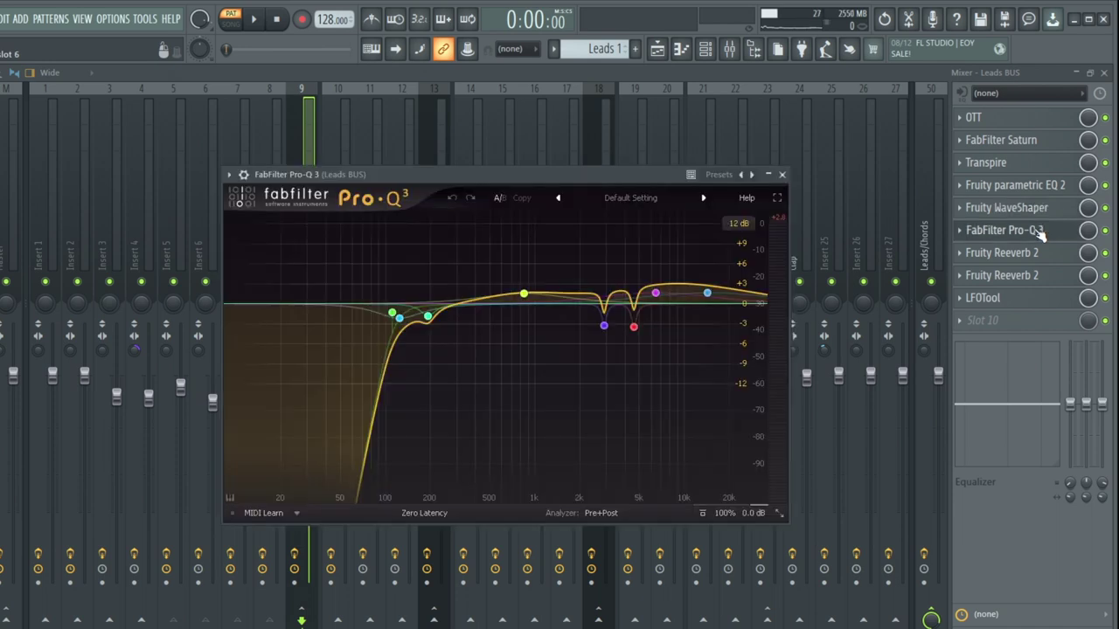
pyautogui.click(1040, 253)
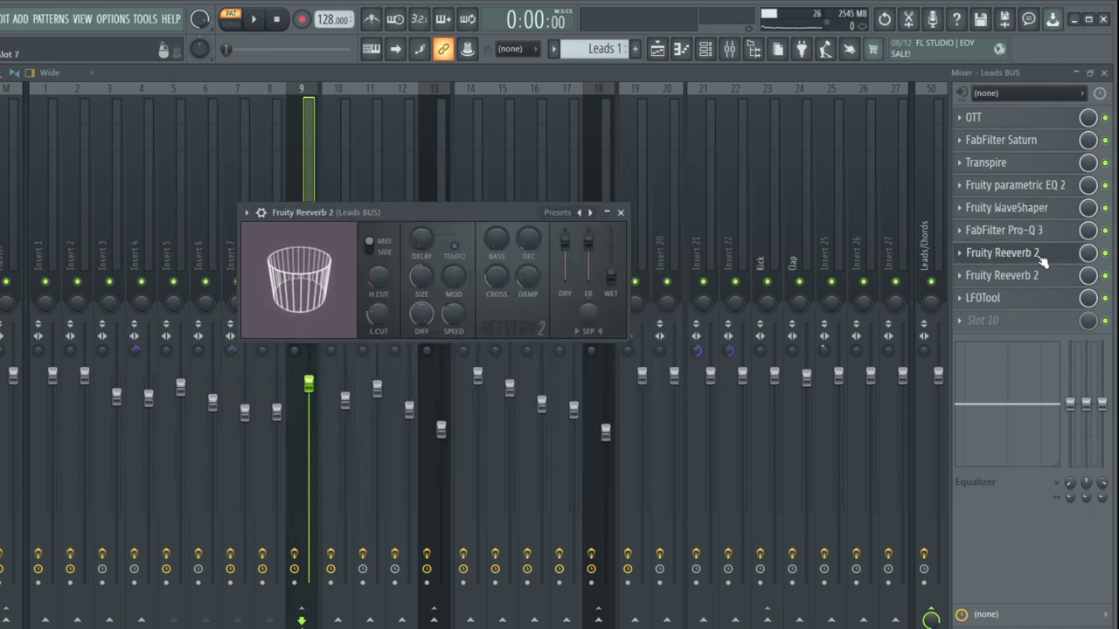
pyautogui.click(1038, 276)
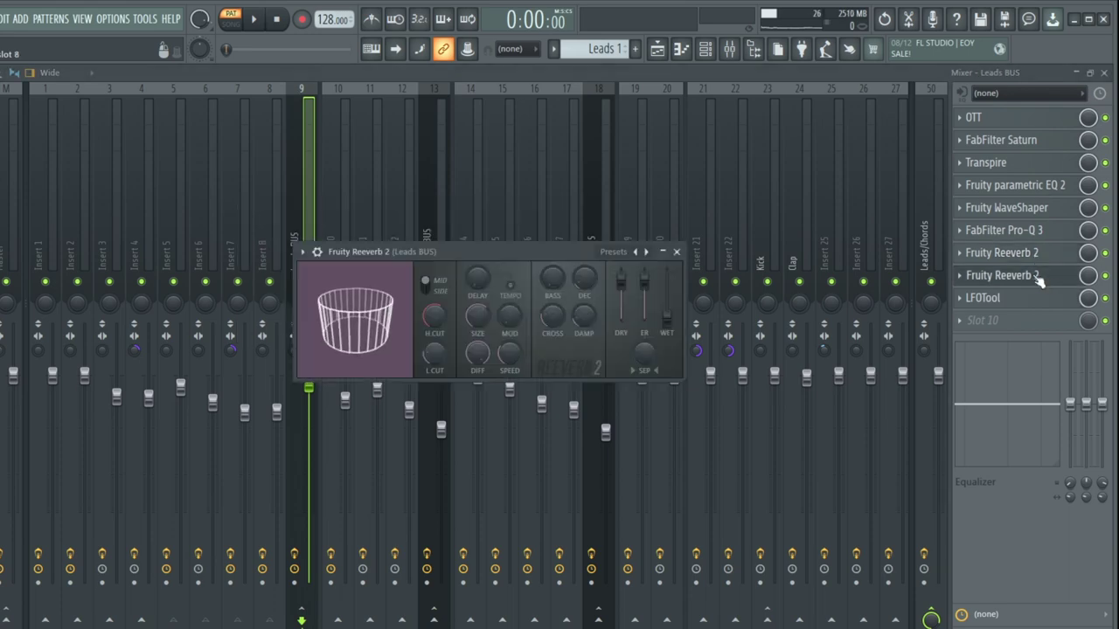
pyautogui.click(1059, 297)
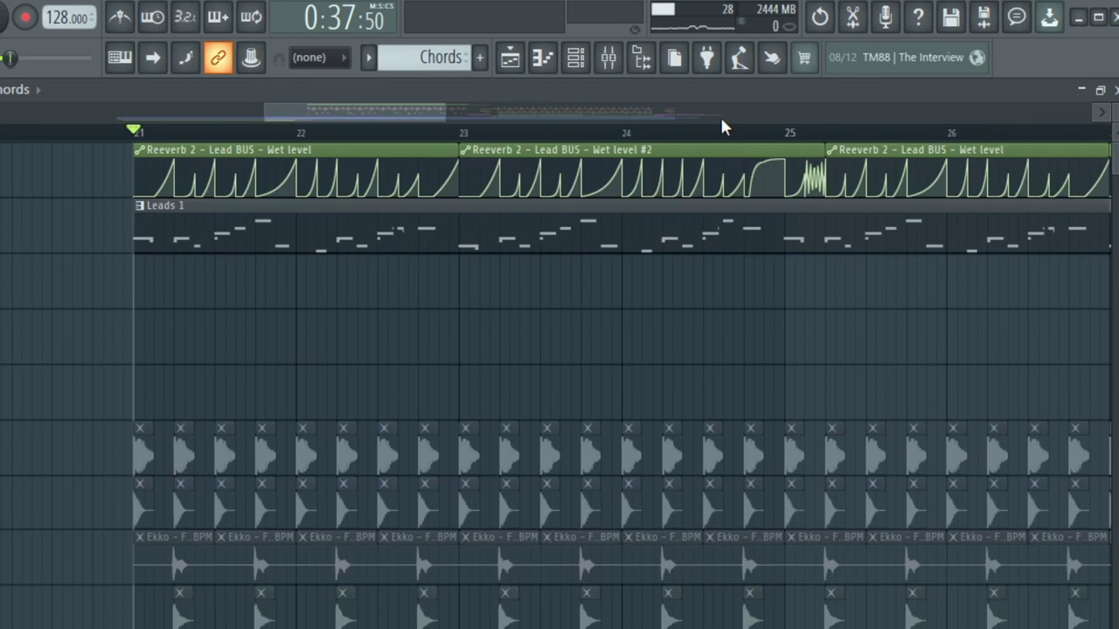
pyautogui.press('space')
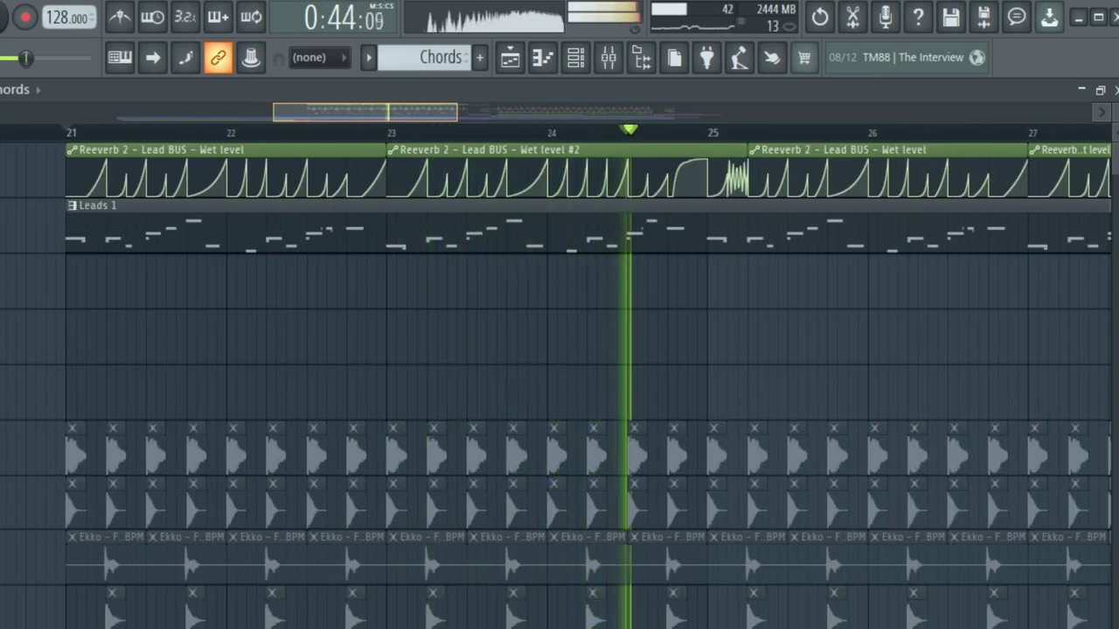
pyautogui.press('space')
pyautogui.click(560, 401)
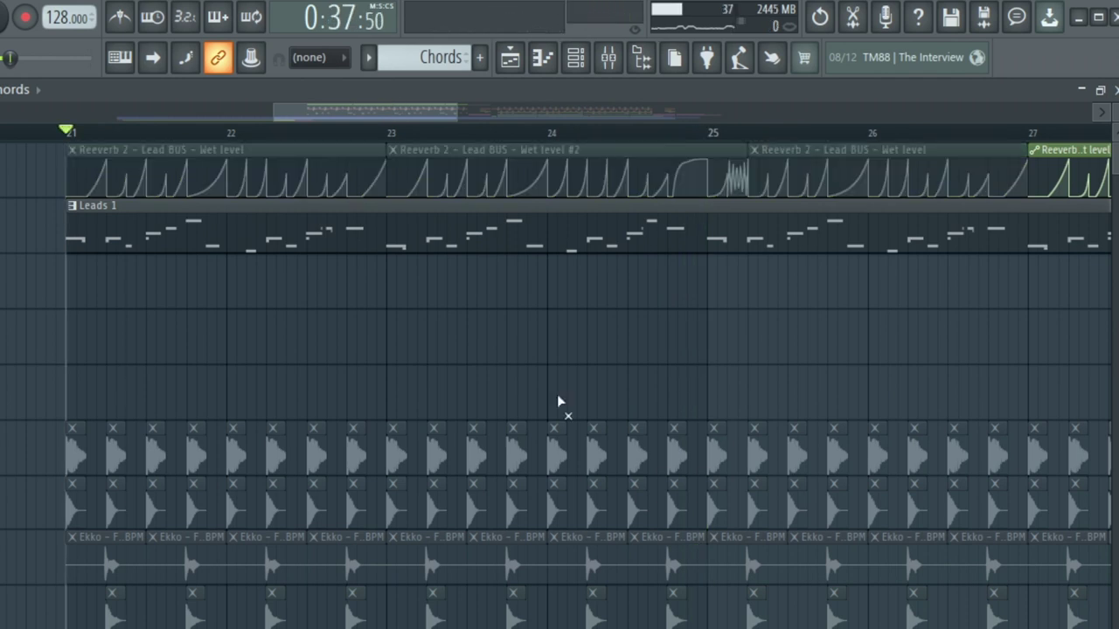
pyautogui.press('space')
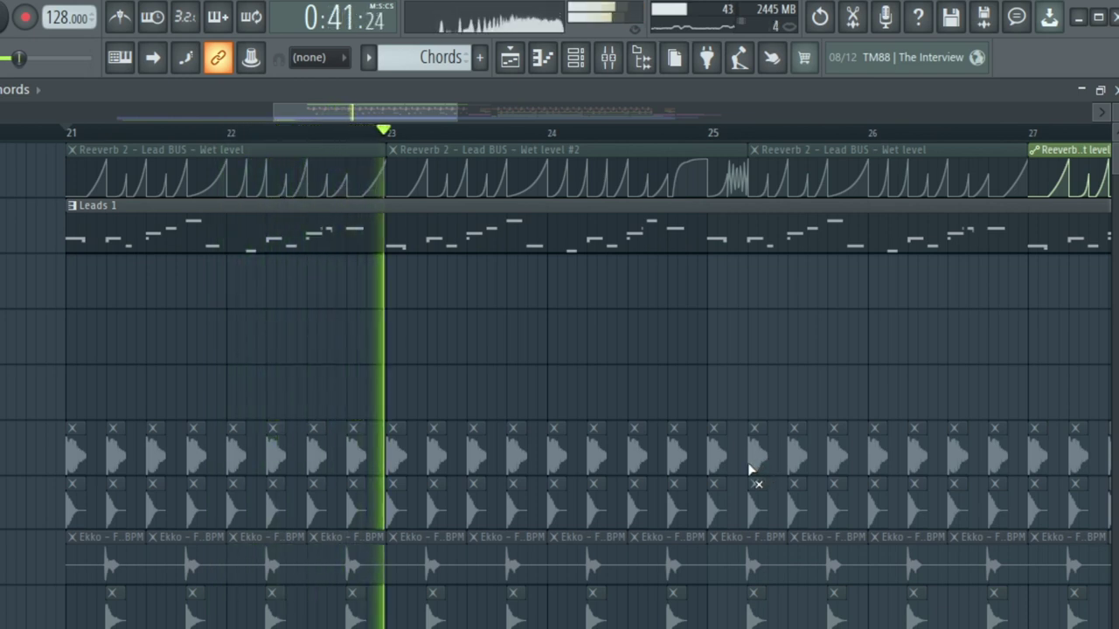
pyautogui.press('space')
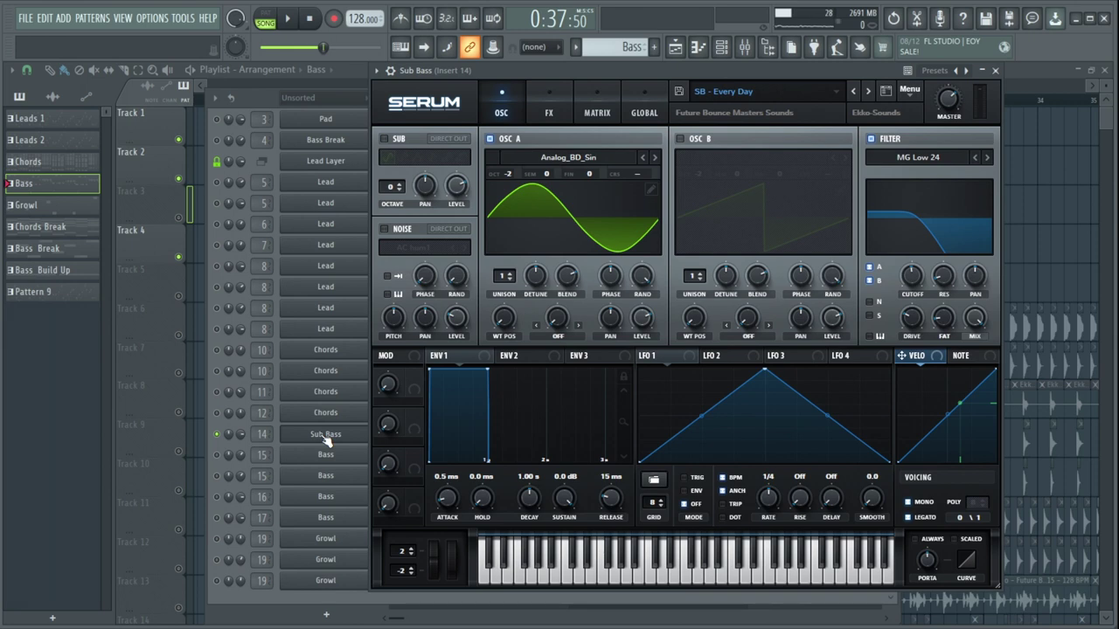
# - Close the Sub Bass Serum and open each Bass channel's Serum, ending on the BS - Drill patch
pyautogui.click(317, 437)
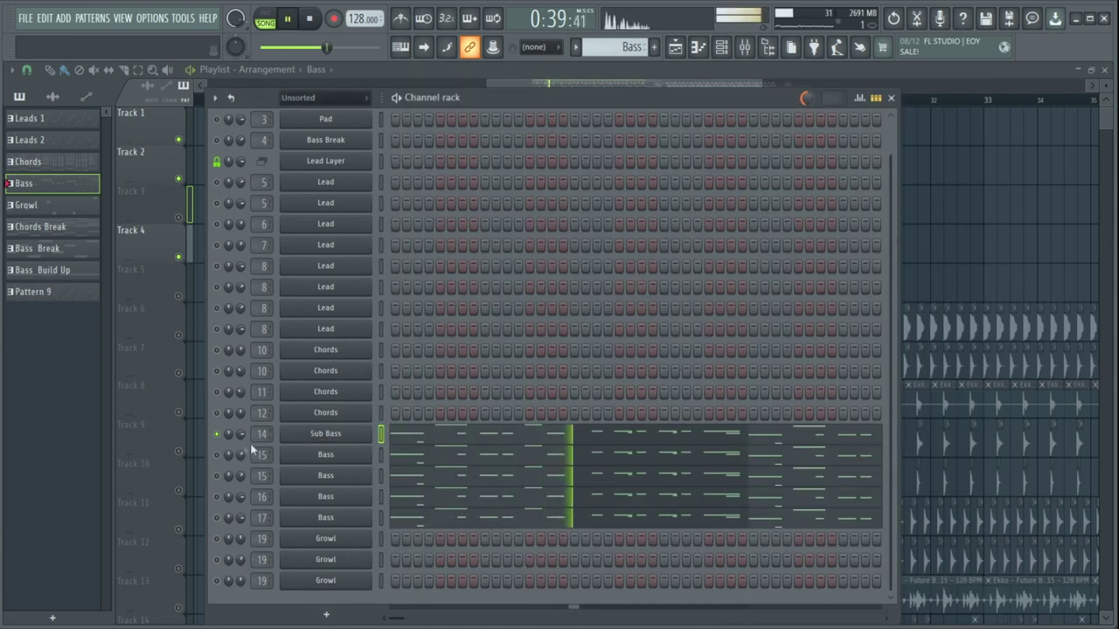
pyautogui.click(356, 465)
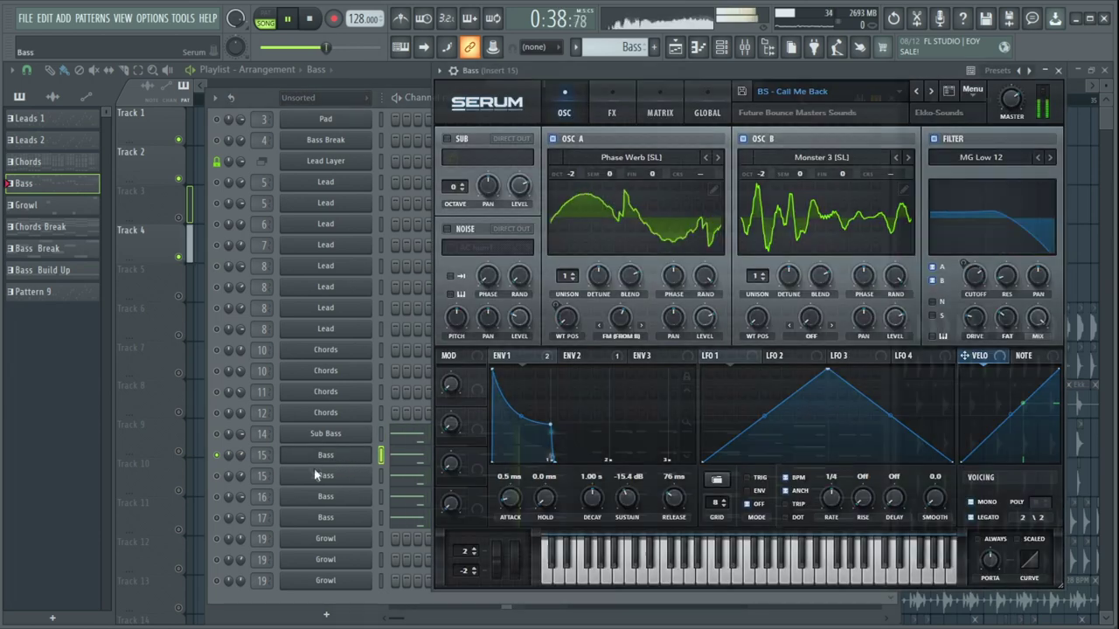
pyautogui.click(314, 468)
pyautogui.click(324, 476)
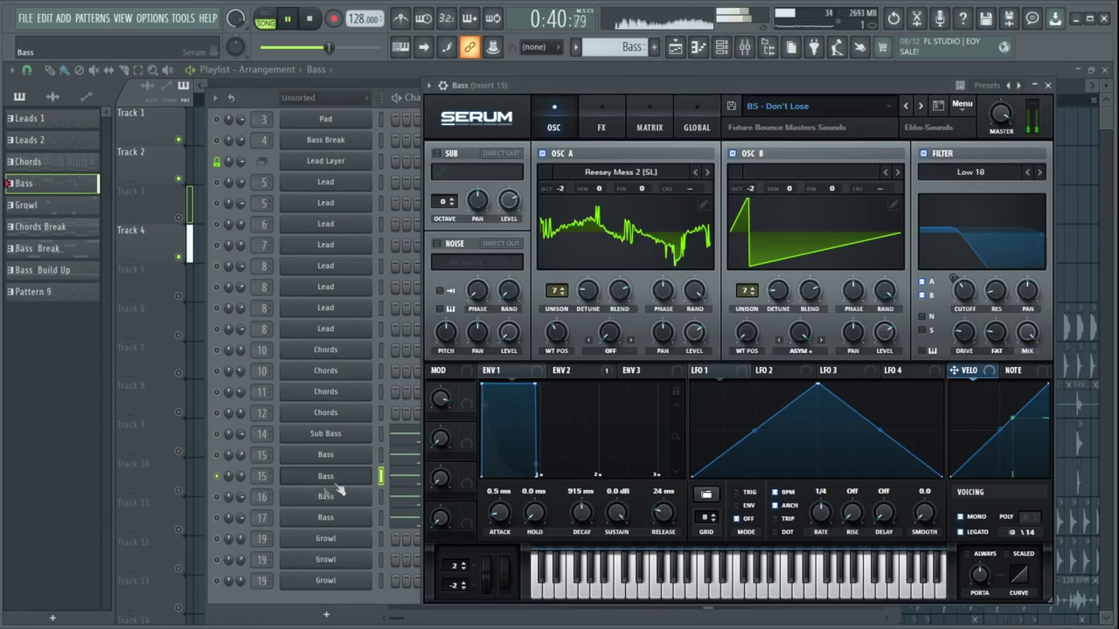
pyautogui.click(336, 485)
pyautogui.click(346, 506)
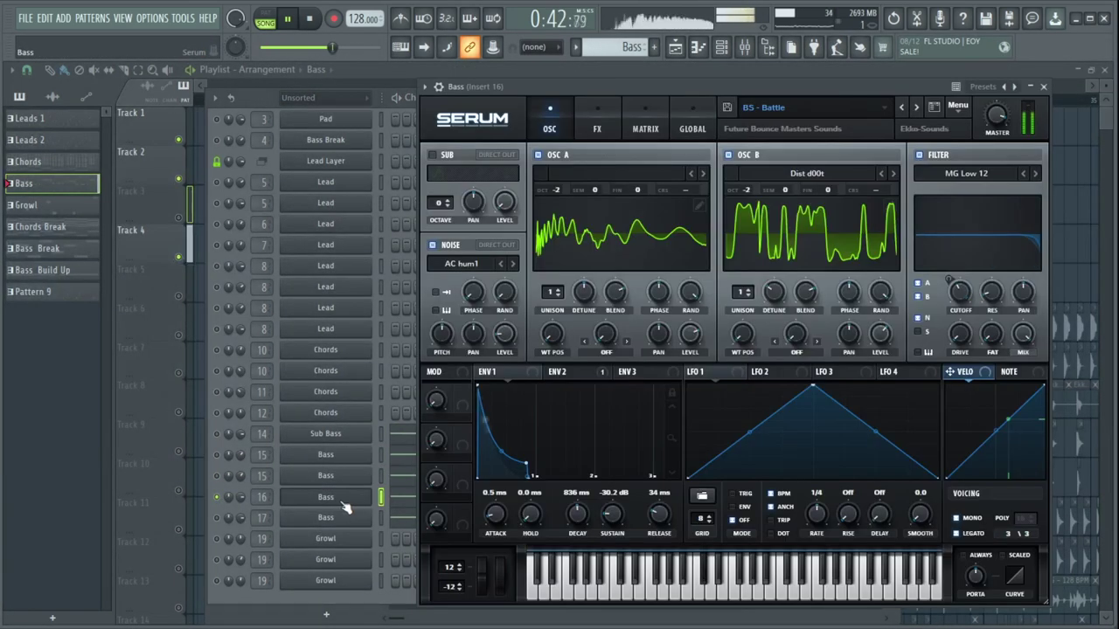
pyautogui.click(343, 504)
pyautogui.click(324, 517)
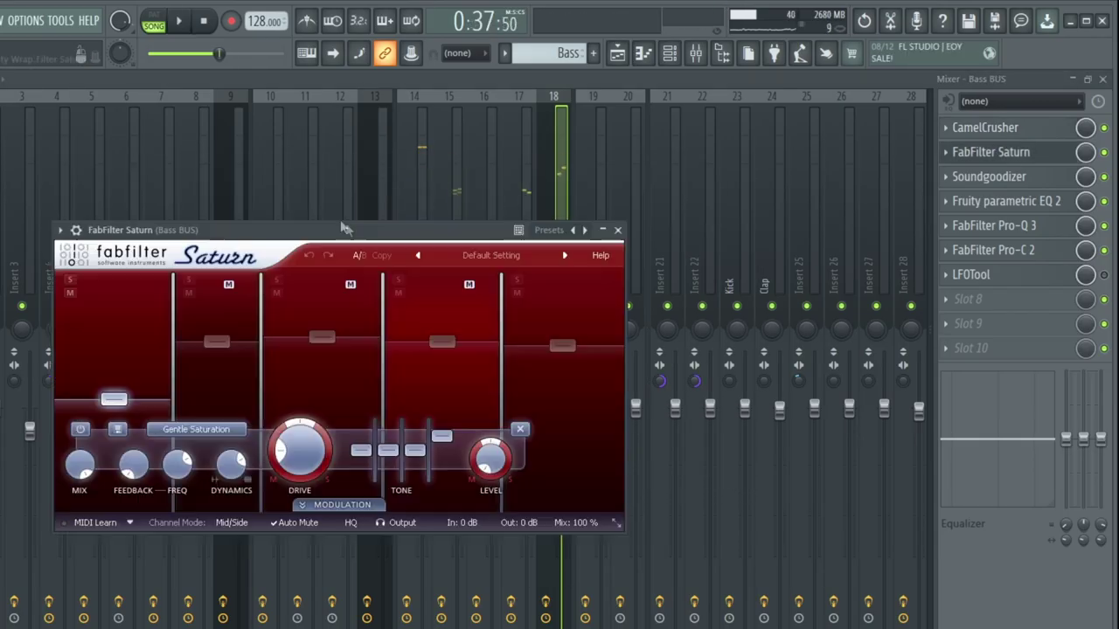
# - Show the Soundgoodizer effect on the Bass BUS insert
pyautogui.click(987, 177)
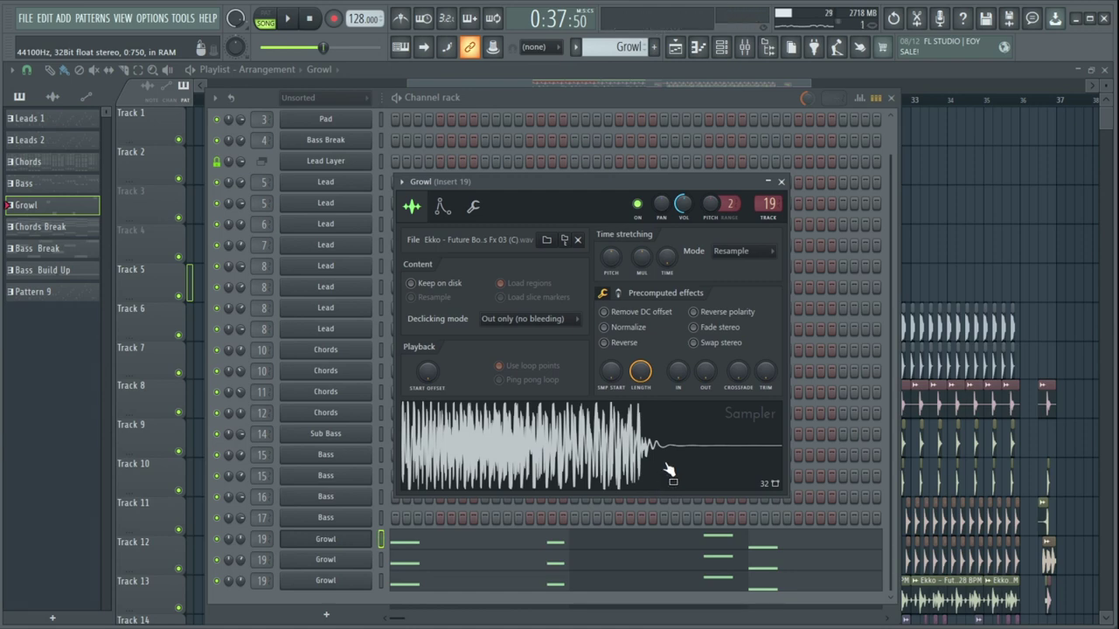
# - Close the Growl Sampler settings, open the Growl notes in the piano roll, and play them
pyautogui.press('Escape')
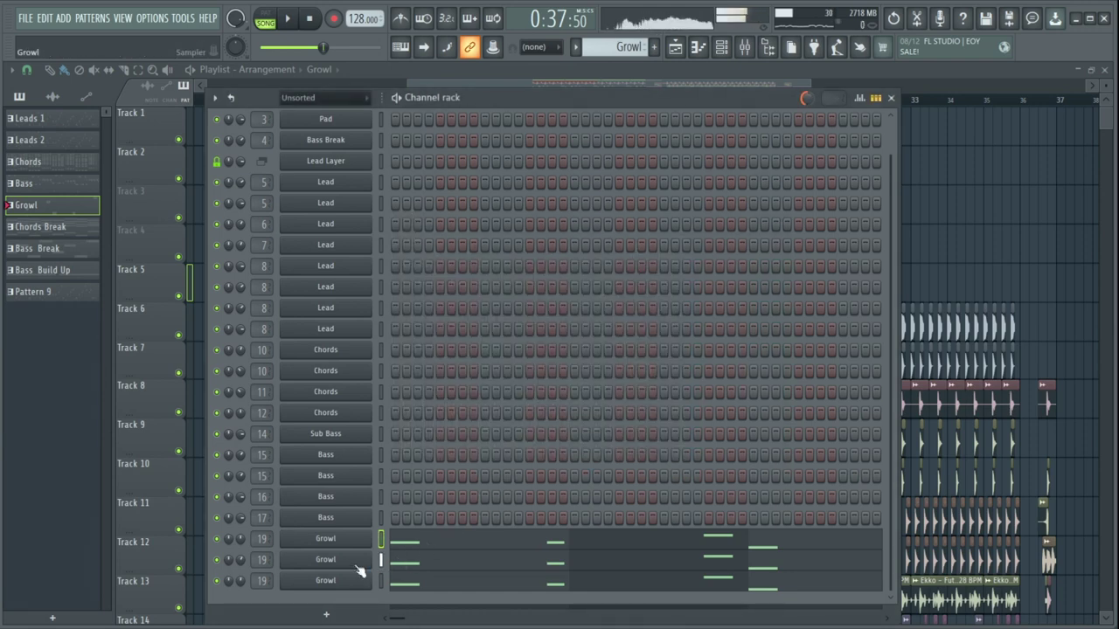
pyautogui.click(391, 543)
pyautogui.press('space')
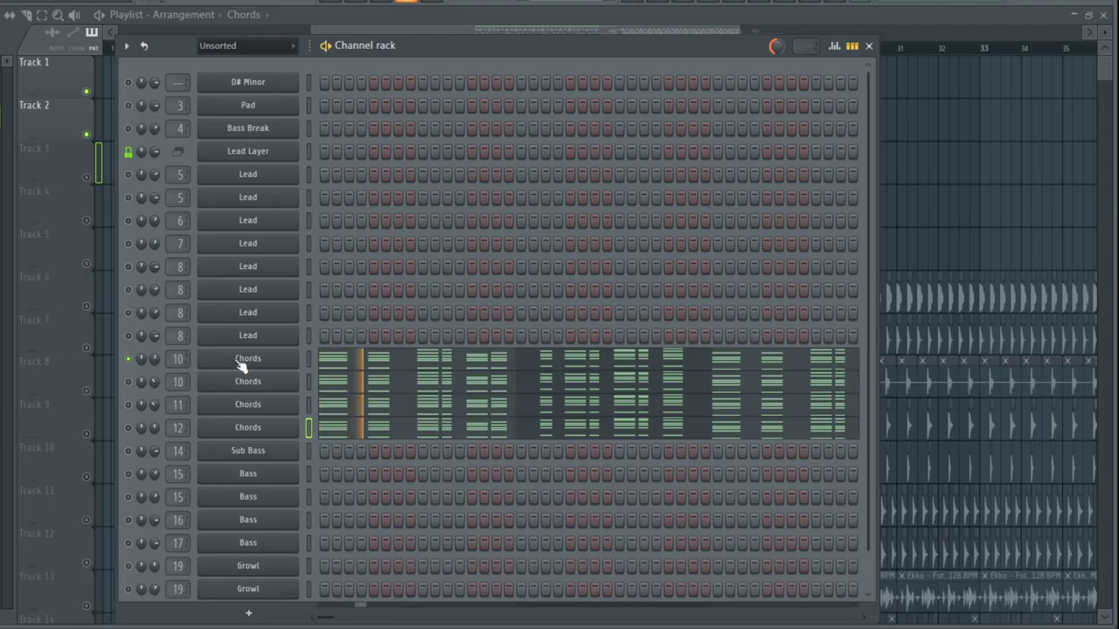
# - Preview the four Chords channels' Serum and Sylenth1 synths, then play the Chords notes in the piano roll
pyautogui.click(242, 367)
pyautogui.click(242, 367)
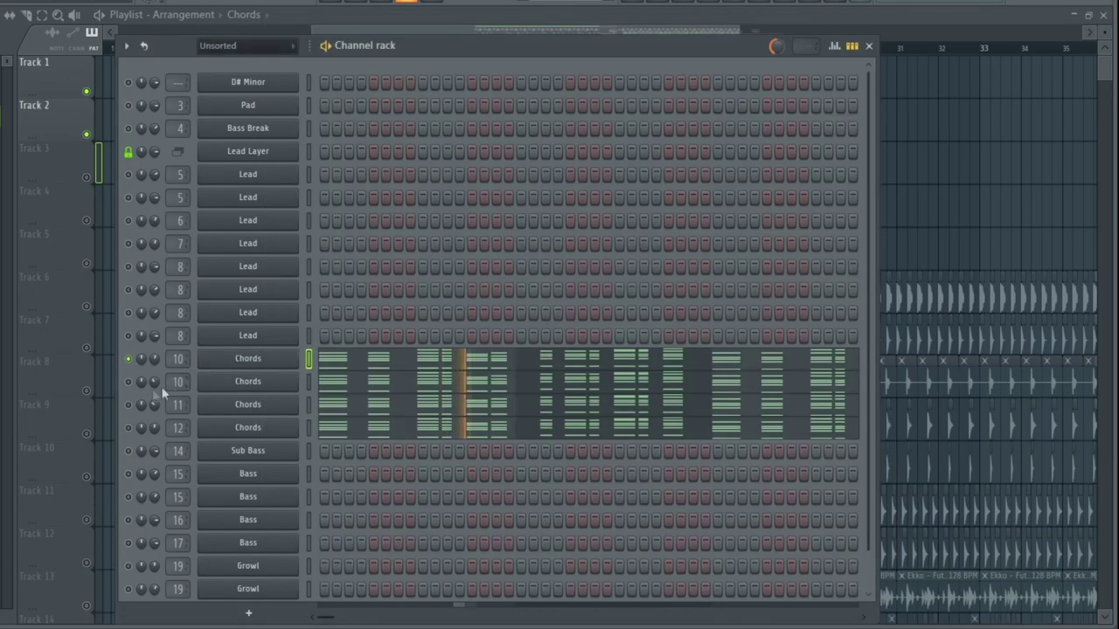
pyautogui.click(235, 383)
pyautogui.click(237, 382)
pyautogui.click(246, 405)
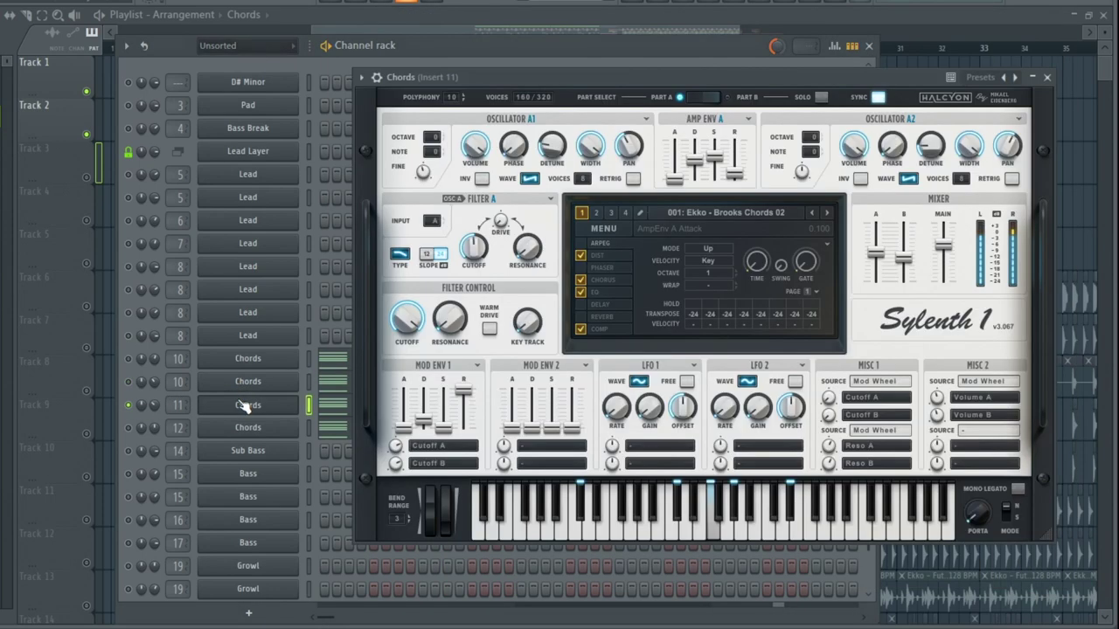
pyautogui.click(244, 406)
pyautogui.click(239, 428)
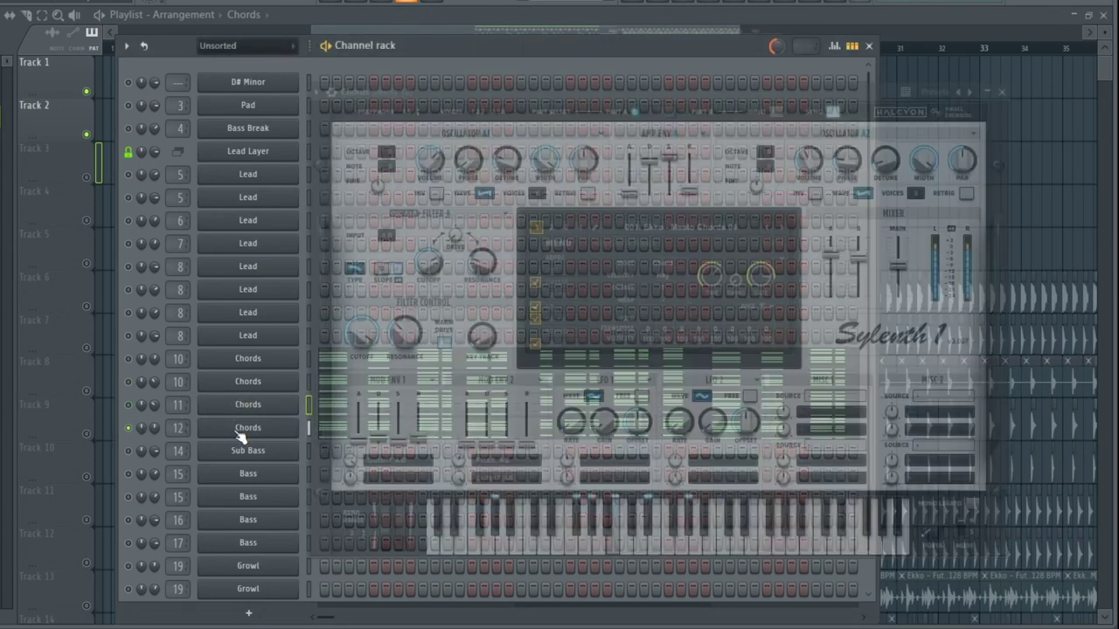
pyautogui.click(229, 436)
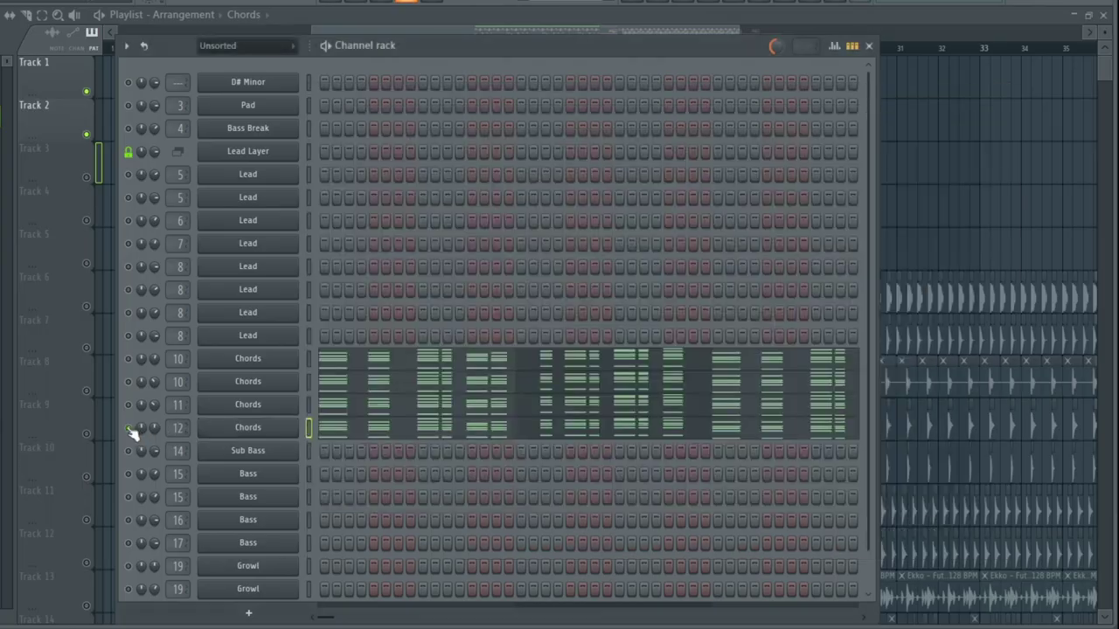
pyautogui.press('F7')
pyautogui.press('space')
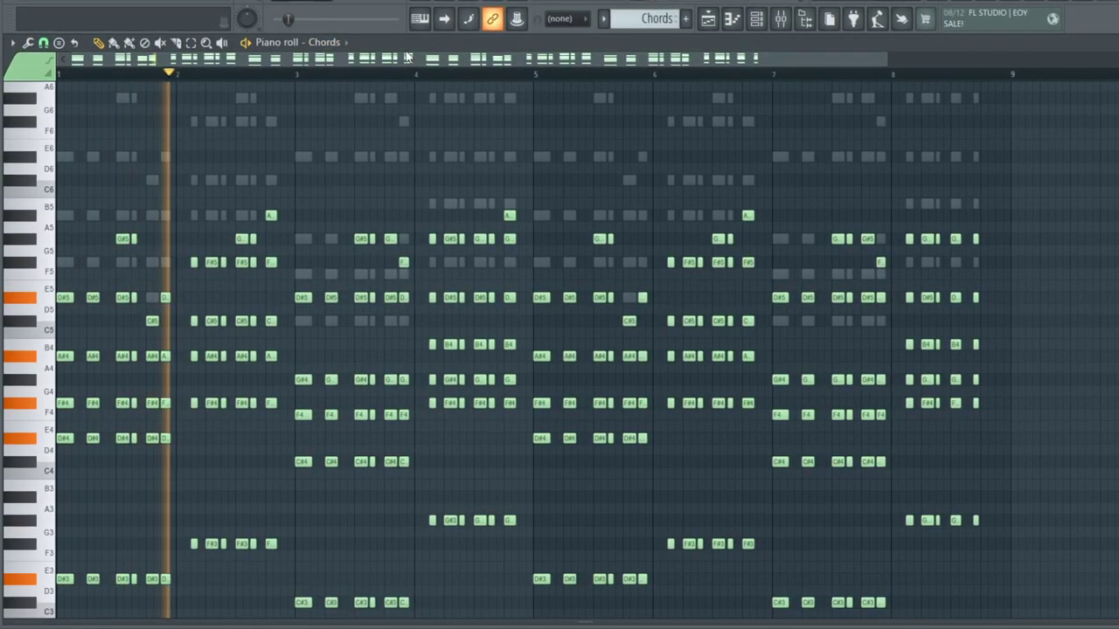
# - Scroll the playlist to the bar 13 build-up where the Bass Strum Loop clips play
pyautogui.scroll(-2, 452, 125)
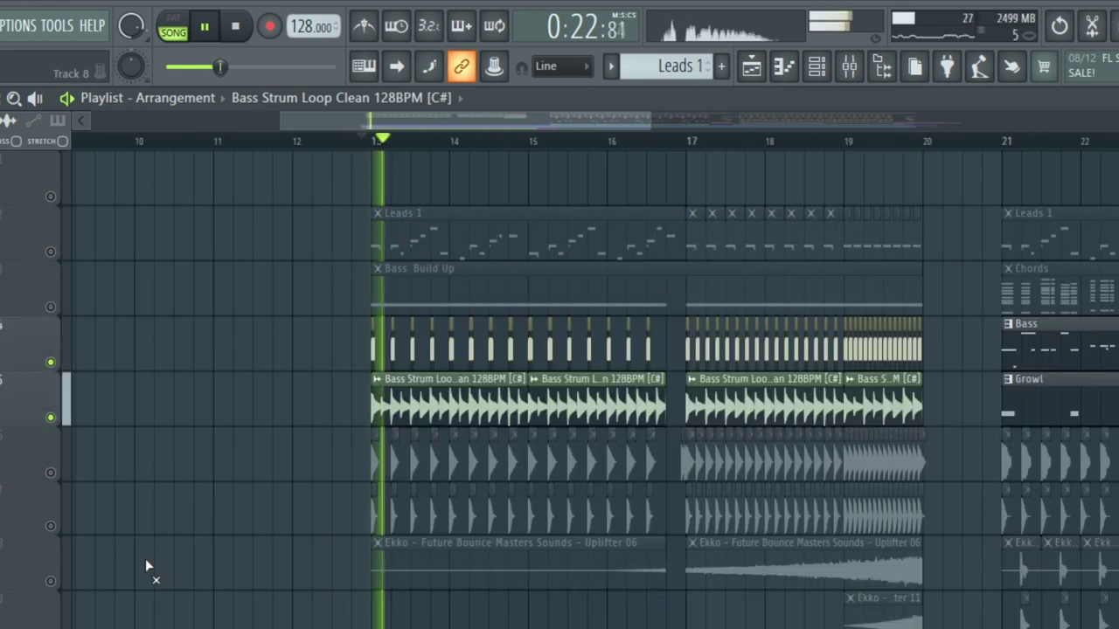
# - Scroll the Playlist back to the intro section around bars 5–13
pyautogui.scroll(-1, 145, 557)
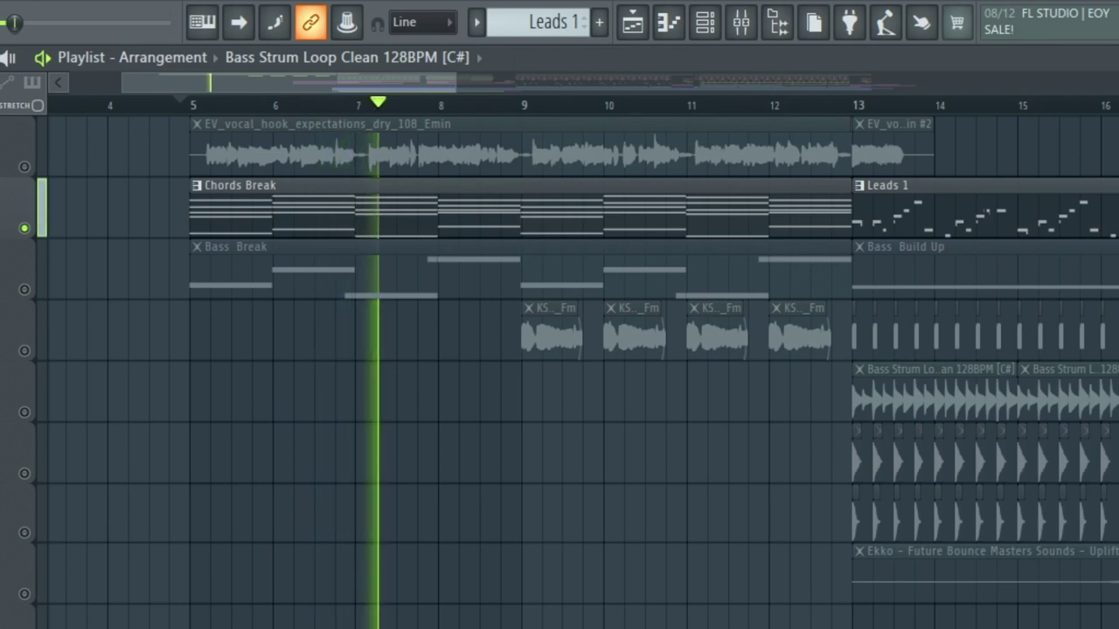
# - Solo the Bass Break track, then solo track 4 with its short audio clips
pyautogui.click(32, 288)
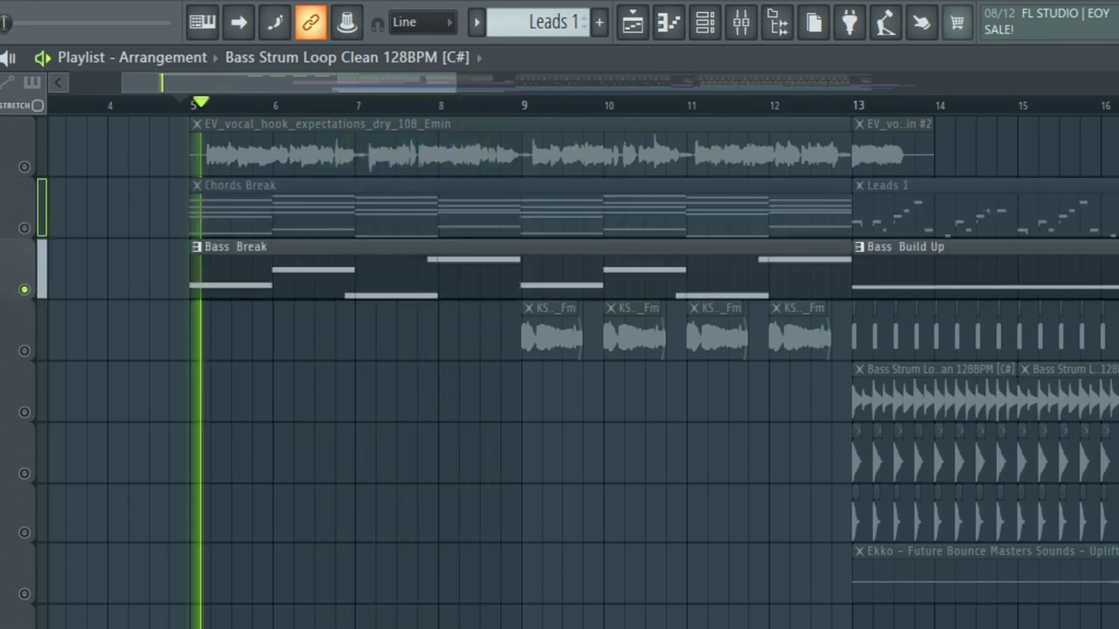
pyautogui.click(25, 353)
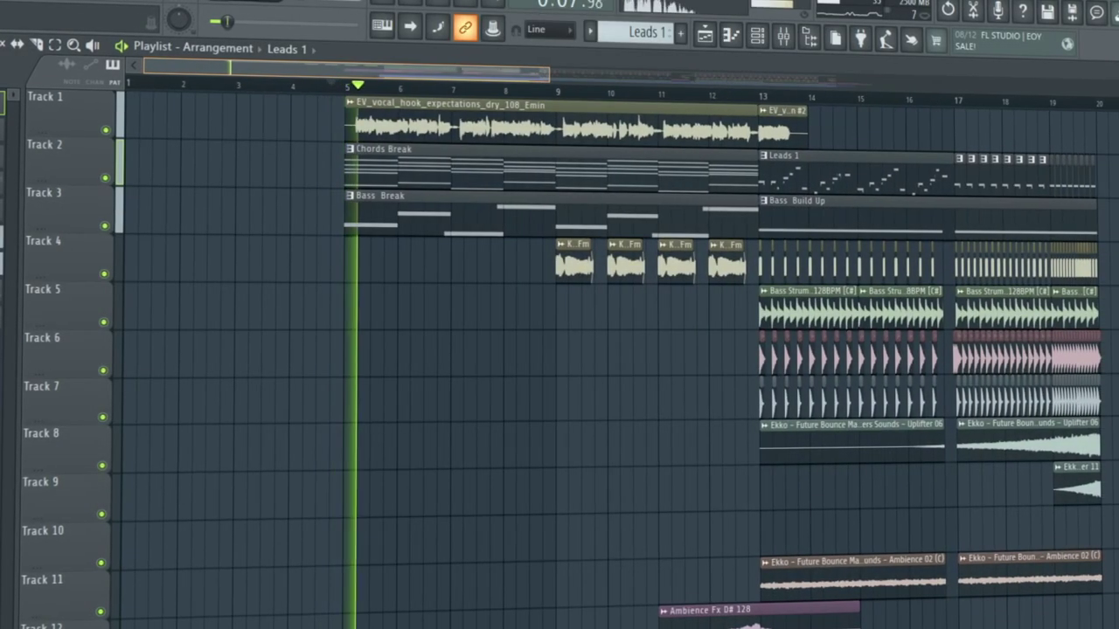
pyautogui.scroll(-1, 612, 349)
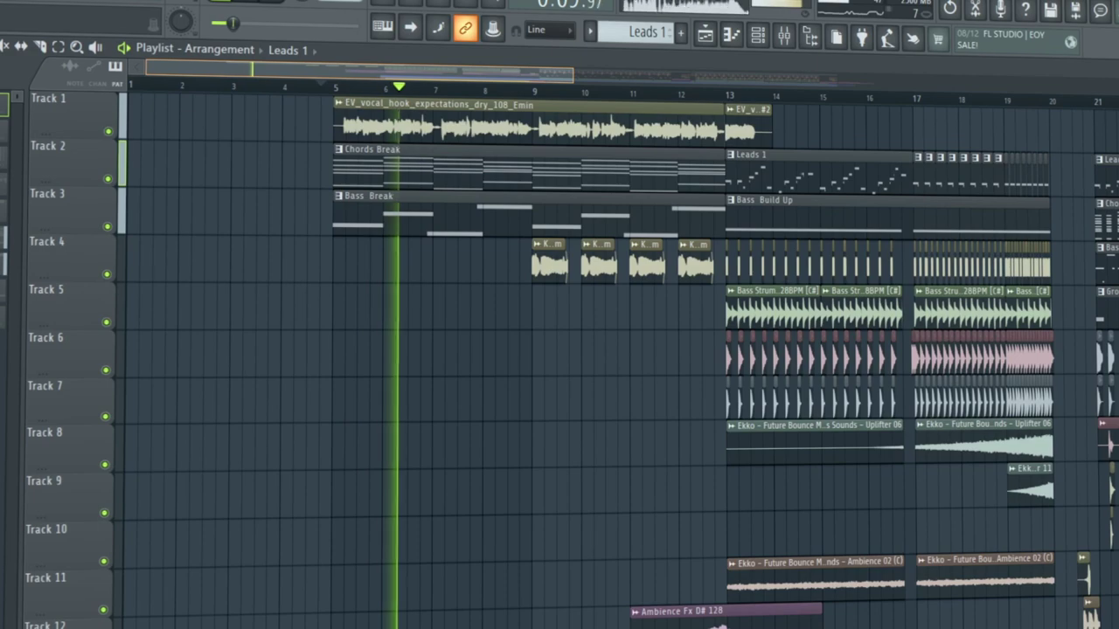